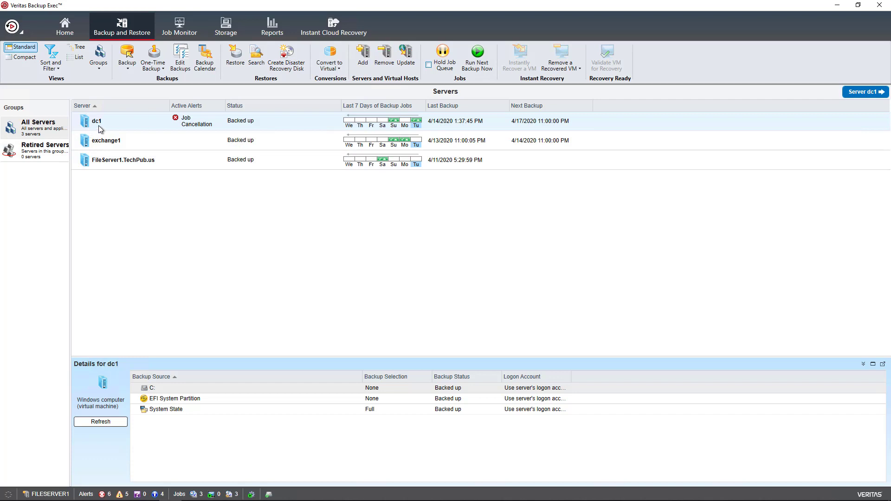
Step: Open the Backup Exec application menu to reach Alerts and Notifications
{"action": "left_click", "coordinate": [13, 27]}
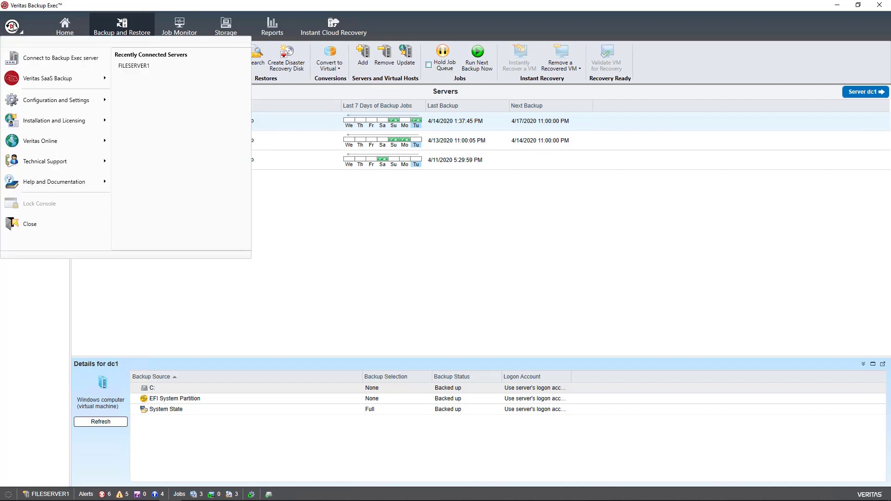
{"action": "mouse_move", "coordinate": [56, 100]}
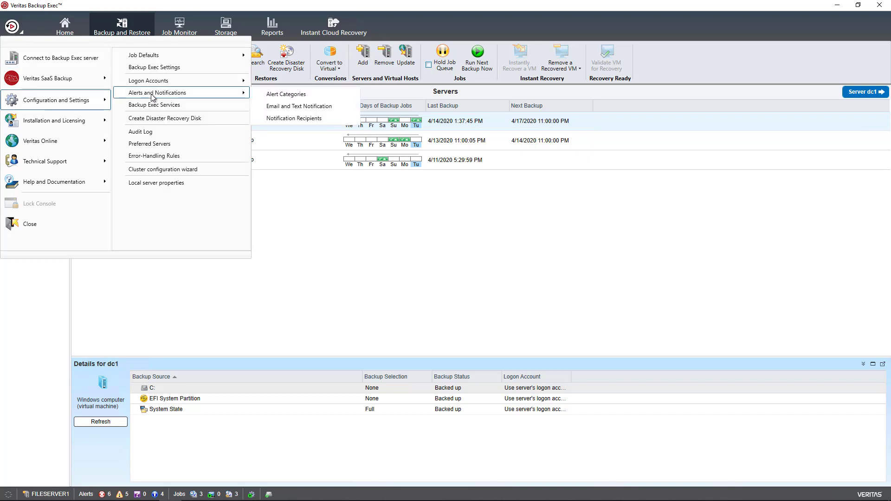
{"action": "mouse_move", "coordinate": [157, 93]}
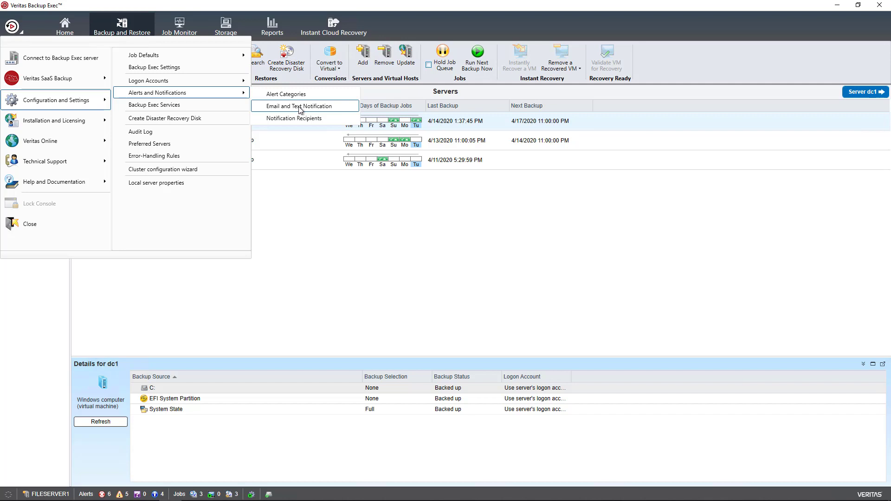
Step: Enter exchange1 as the email server and administrator as the sender name
{"action": "left_click", "coordinate": [339, 110]}
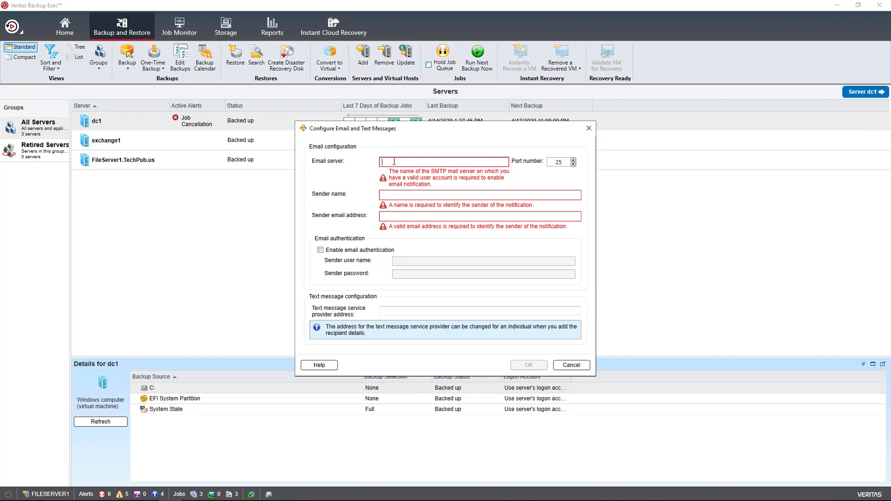
{"action": "type", "text": "exchange1"}
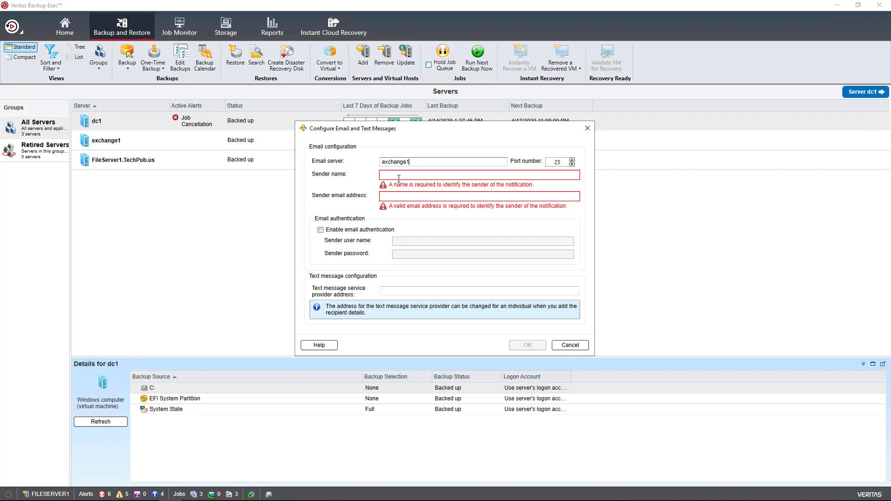
{"action": "left_click", "coordinate": [399, 175]}
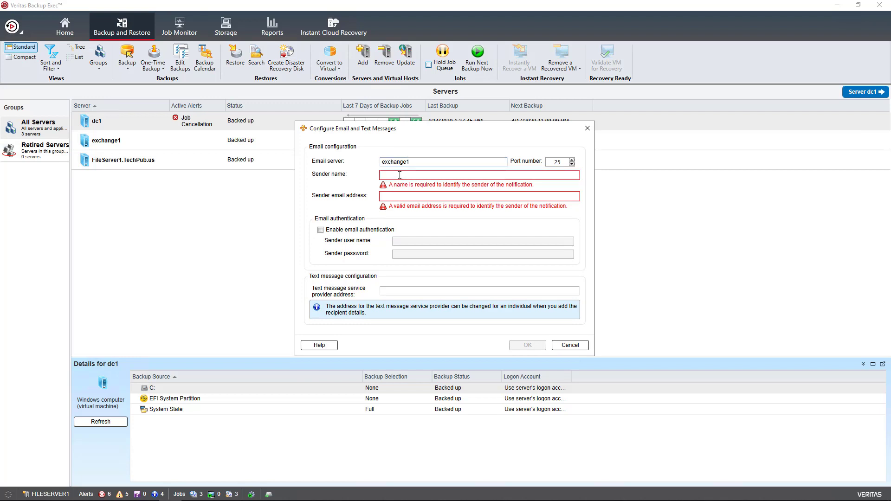
{"action": "type", "text": "administrat"}
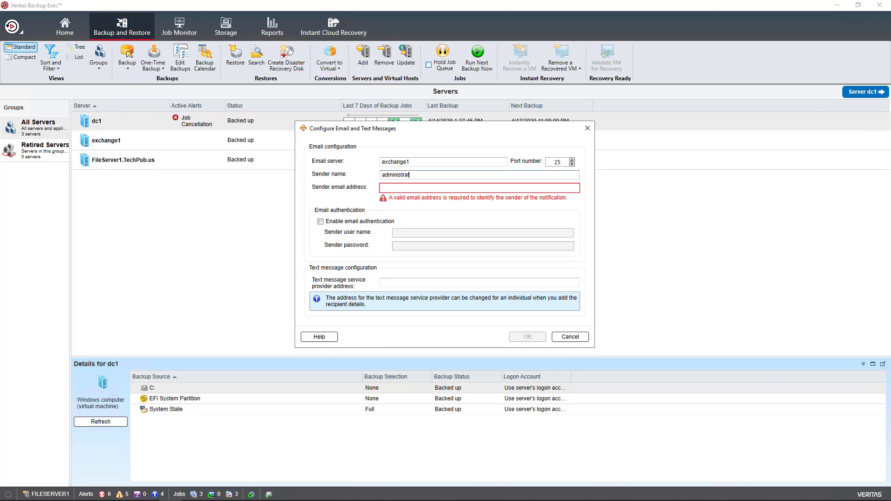
{"action": "type", "text": "or"}
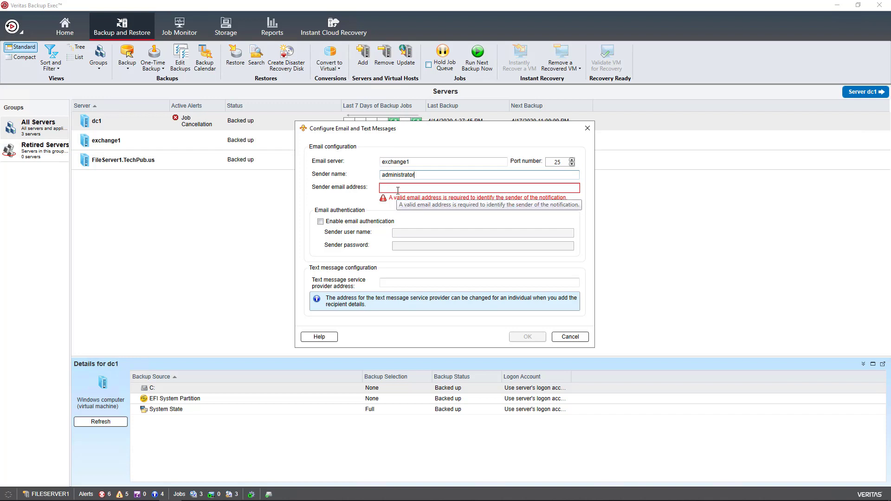
{"action": "left_click_drag", "start_coordinate": [416, 178], "coordinate": [374, 173]}
{"action": "key", "text": "ctrl+c"}
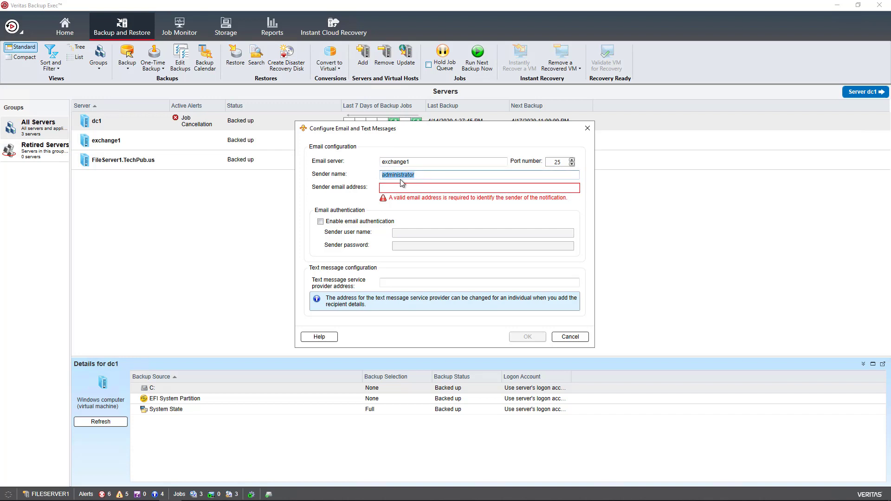
{"action": "right_click", "coordinate": [401, 176]}
{"action": "left_click", "coordinate": [418, 193]}
{"action": "right_click", "coordinate": [393, 189]}
{"action": "left_click", "coordinate": [411, 220]}
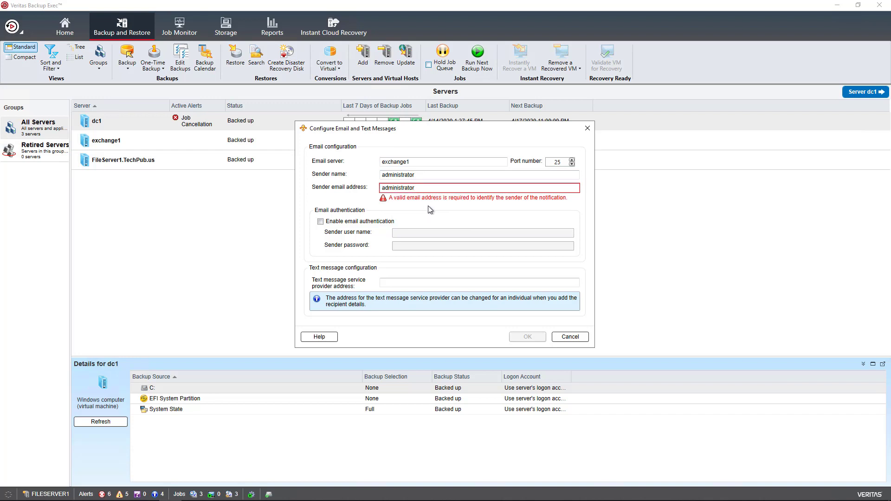
Step: Enable email authentication with user techpub\administrator and its password
{"action": "left_click", "coordinate": [320, 213]}
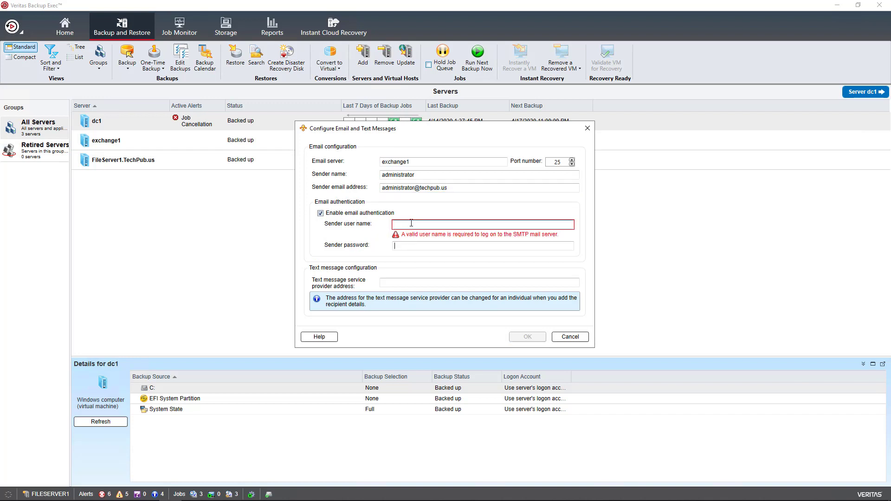
{"action": "left_click", "coordinate": [411, 223]}
{"action": "type", "text": "techpub\\administrator"}
{"action": "key", "text": "Tab"}
{"action": "type", "text": "**"}
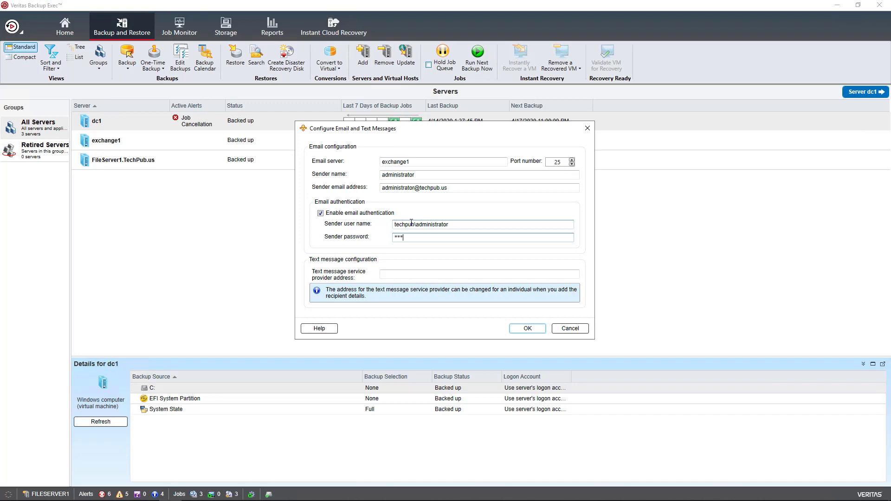
{"action": "type", "text": "*******"}
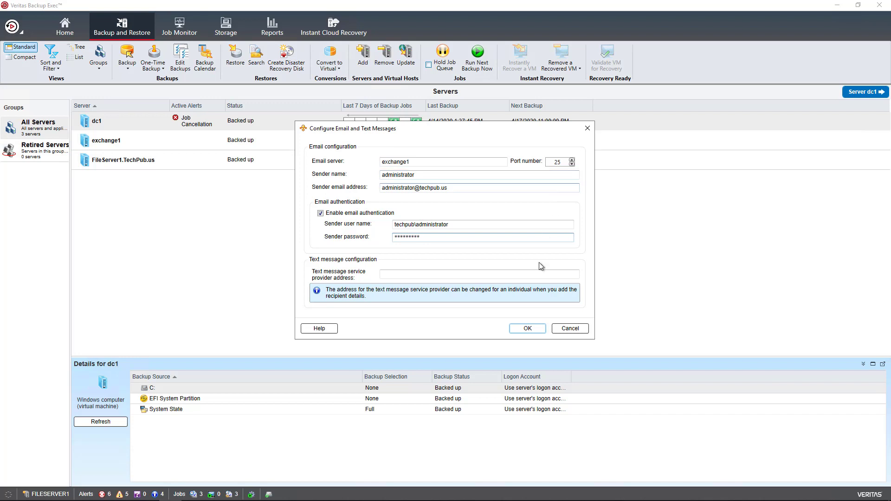
Step: Save the email settings, then start a new individual recipient under Notification Recipients
{"action": "left_click", "coordinate": [528, 329]}
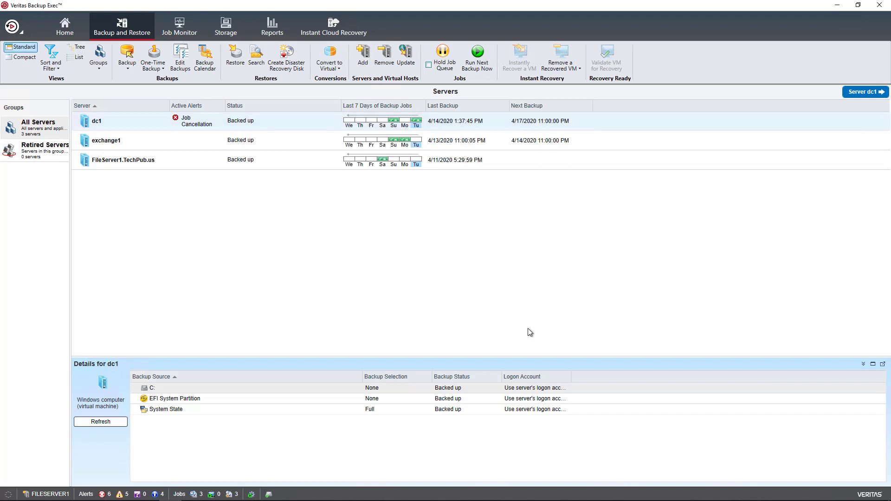
{"action": "left_click", "coordinate": [20, 28]}
{"action": "mouse_move", "coordinate": [56, 100]}
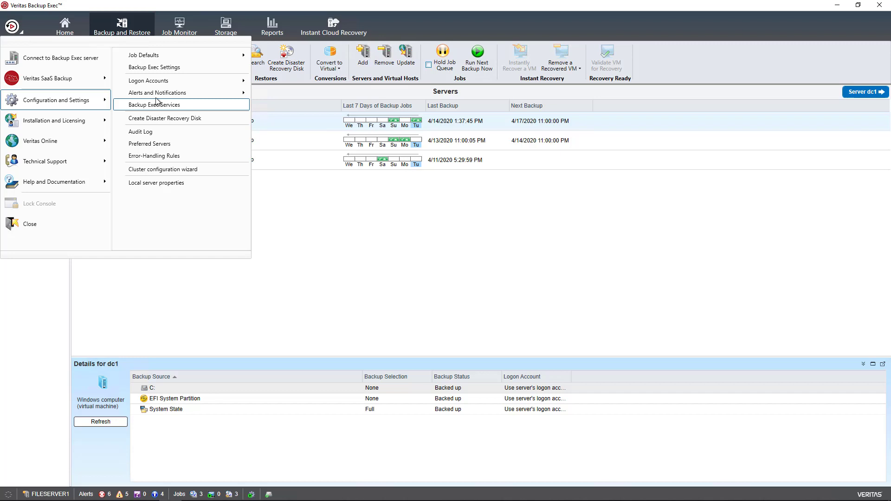
{"action": "mouse_move", "coordinate": [158, 93]}
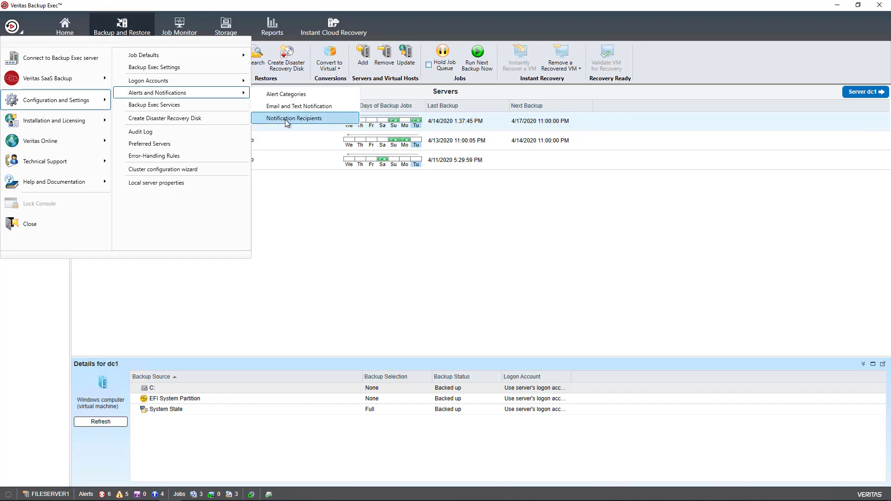
{"action": "left_click", "coordinate": [285, 119]}
{"action": "left_click", "coordinate": [538, 198]}
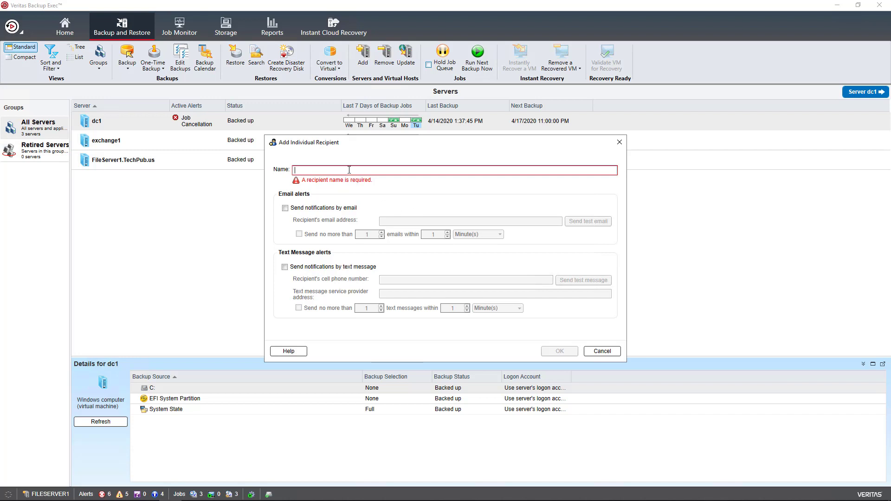
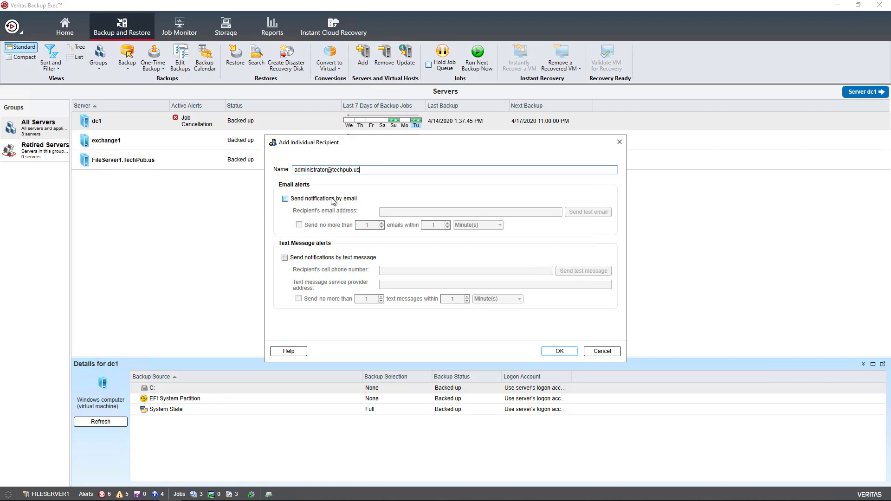
{"action": "left_click", "coordinate": [285, 198]}
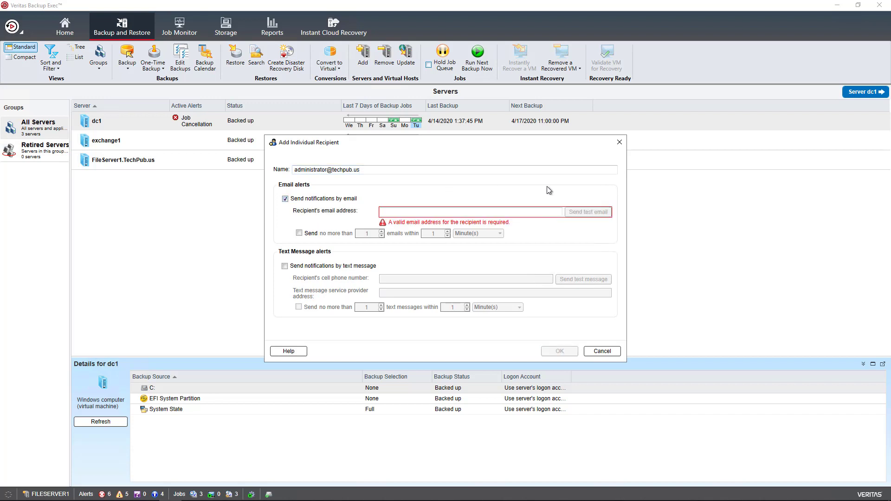
{"action": "right_click", "coordinate": [403, 212]}
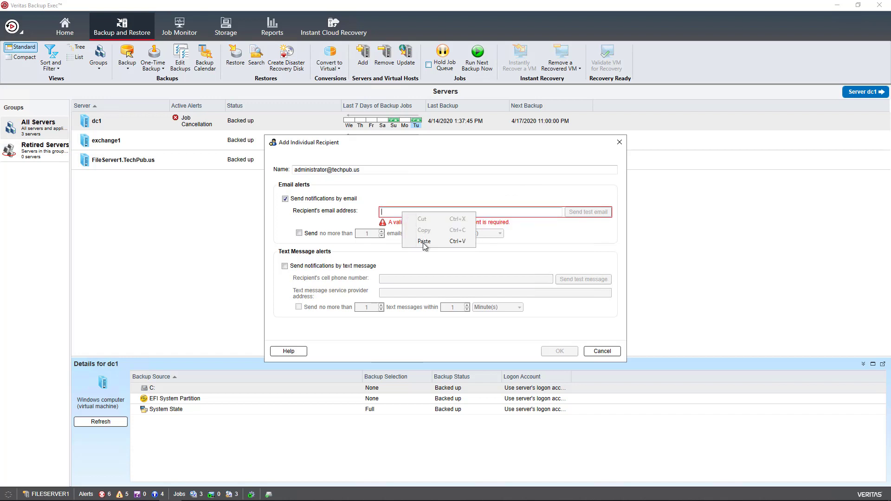
{"action": "left_click", "coordinate": [418, 241]}
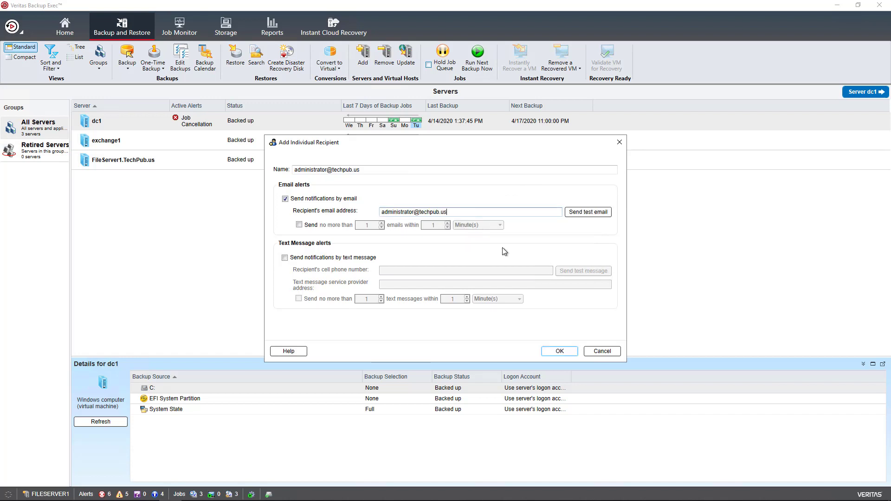
Step: Leave the email limit and text messaging off, then save the recipient and close the list
{"action": "left_click", "coordinate": [300, 226]}
{"action": "left_click", "coordinate": [299, 225]}
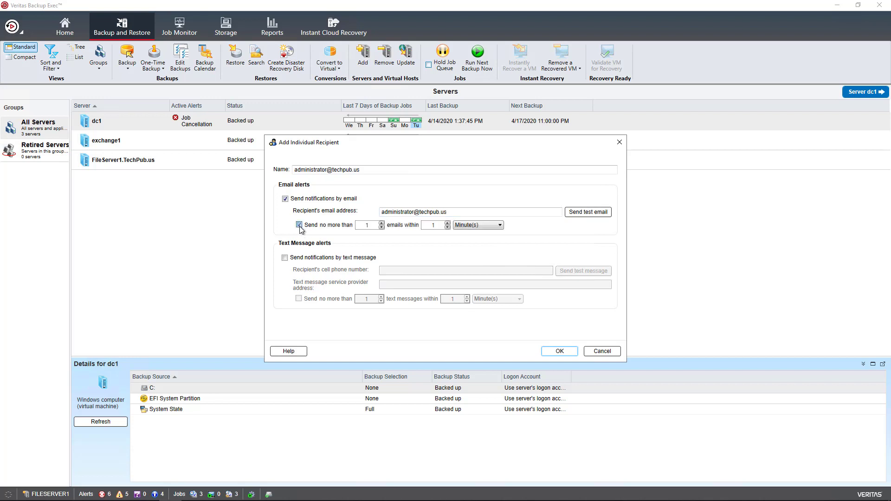
{"action": "left_click", "coordinate": [284, 258]}
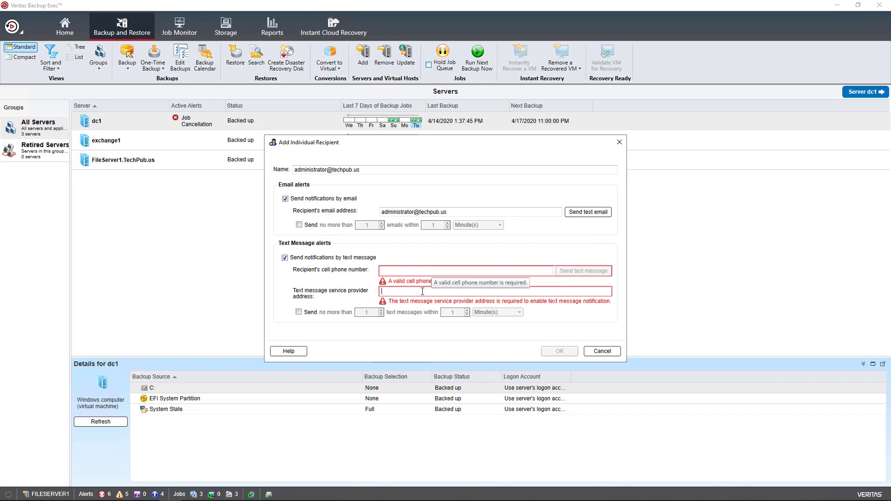
{"action": "left_click", "coordinate": [319, 258]}
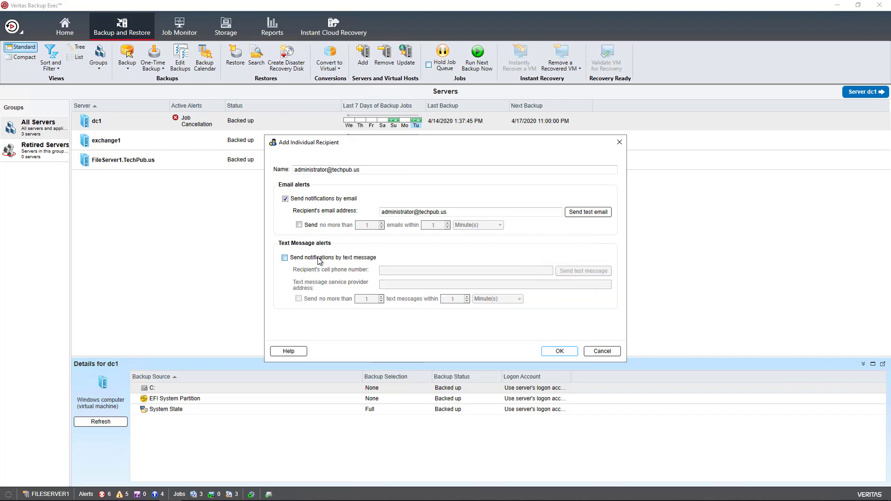
{"action": "left_click", "coordinate": [570, 352]}
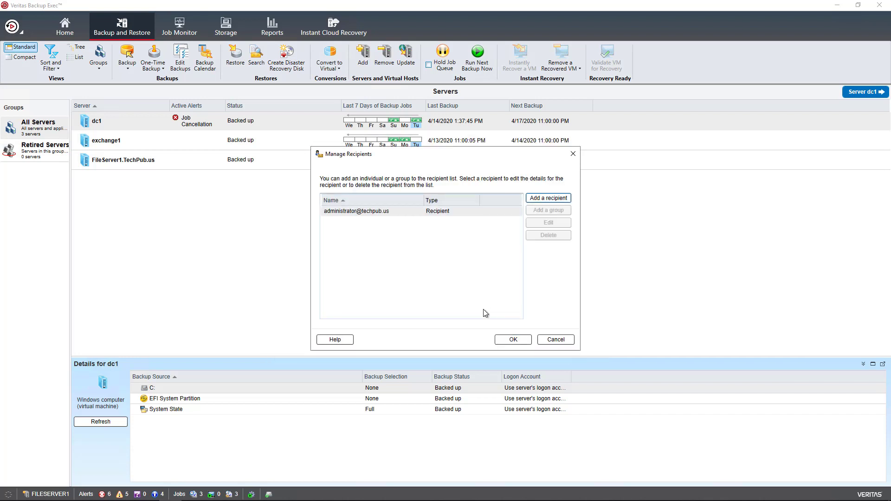
{"action": "left_click", "coordinate": [513, 340]}
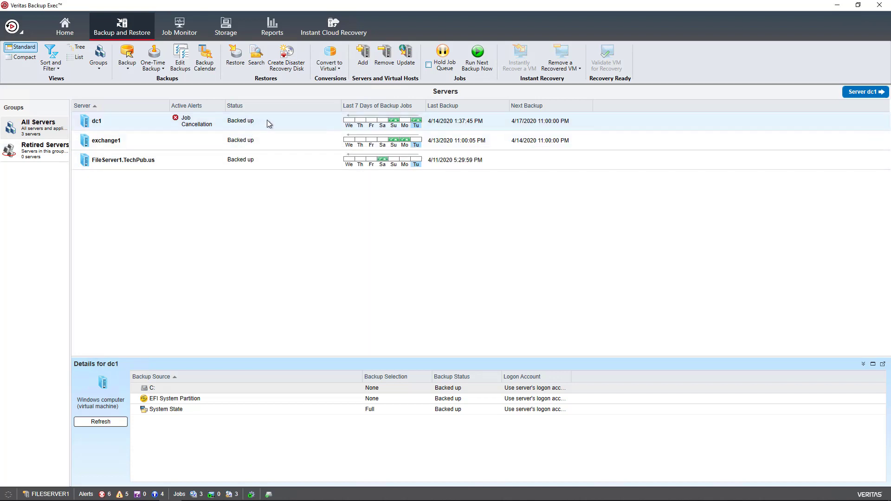
Step: Open the FileServer1.TechPub.us backup job for editing
{"action": "left_click", "coordinate": [272, 143]}
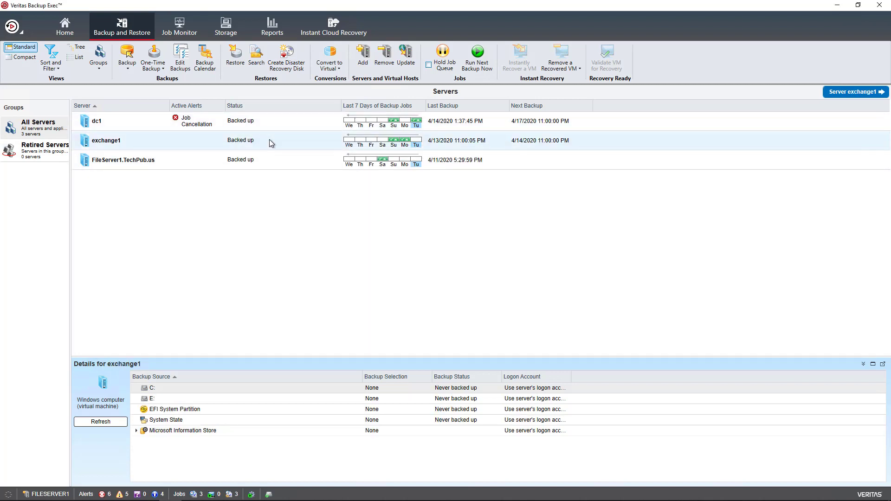
{"action": "left_click", "coordinate": [268, 157]}
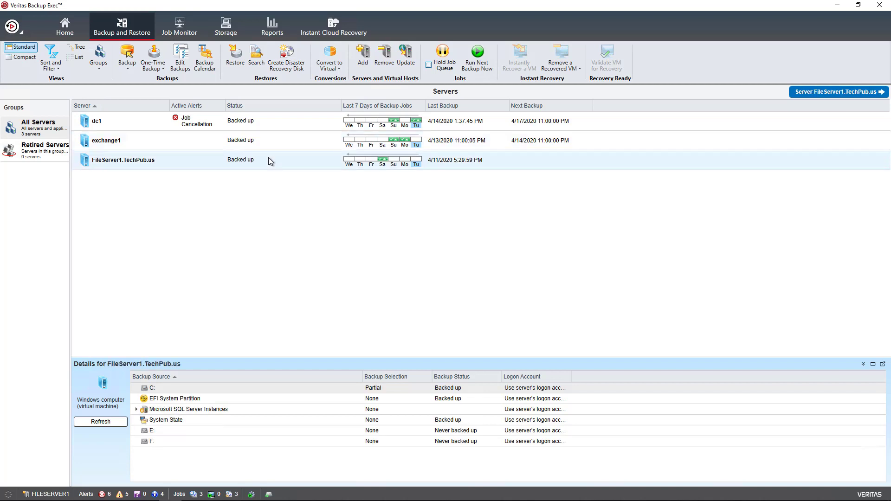
{"action": "right_click", "coordinate": [269, 157]}
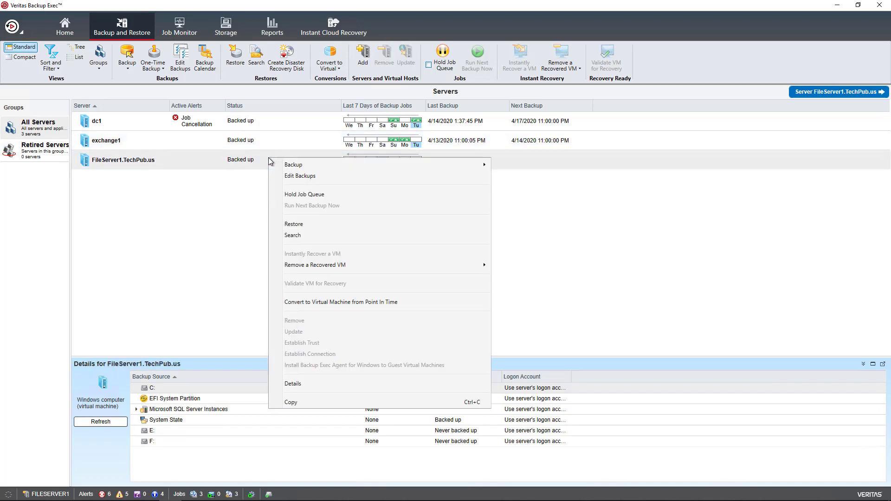
{"action": "left_click", "coordinate": [290, 176]}
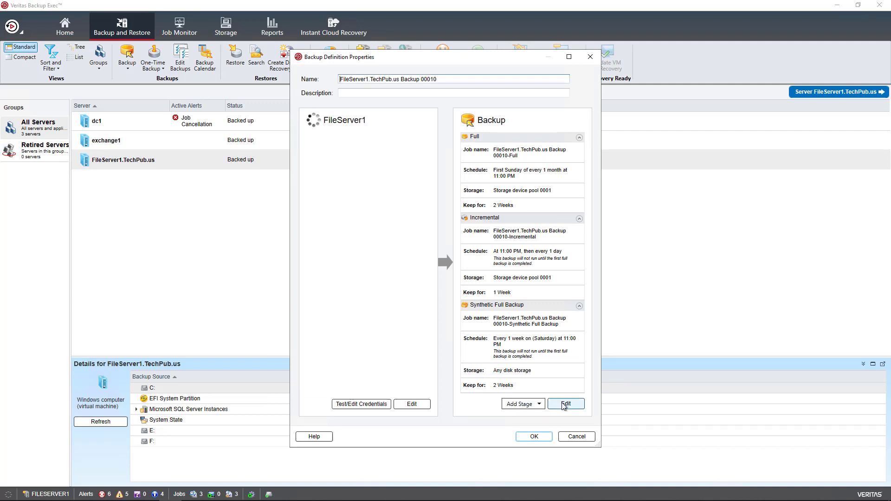
Step: Tick administrator as notification recipient for both the Full and Incremental backups
{"action": "left_click", "coordinate": [566, 403]}
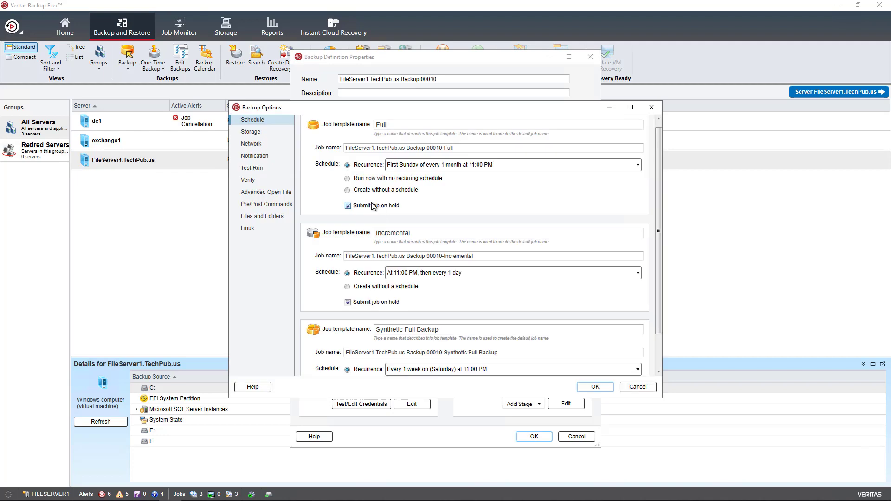
{"action": "left_click", "coordinate": [256, 157]}
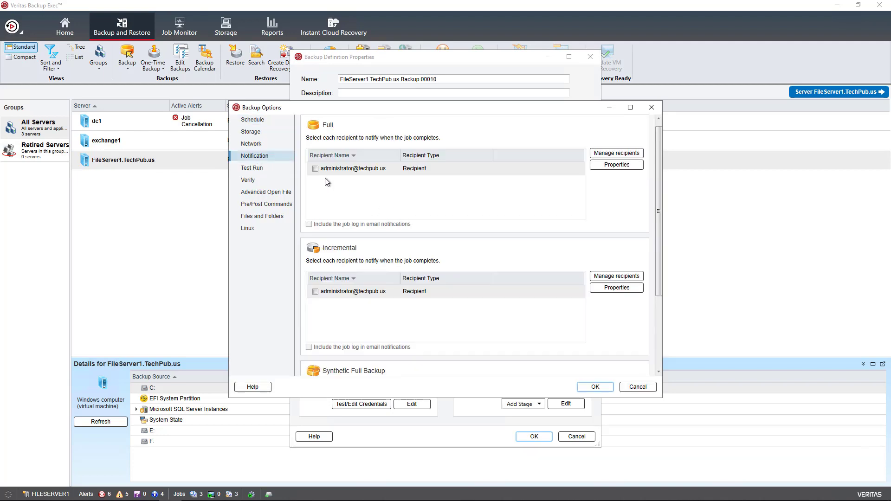
{"action": "left_click", "coordinate": [316, 169]}
{"action": "left_click", "coordinate": [316, 291]}
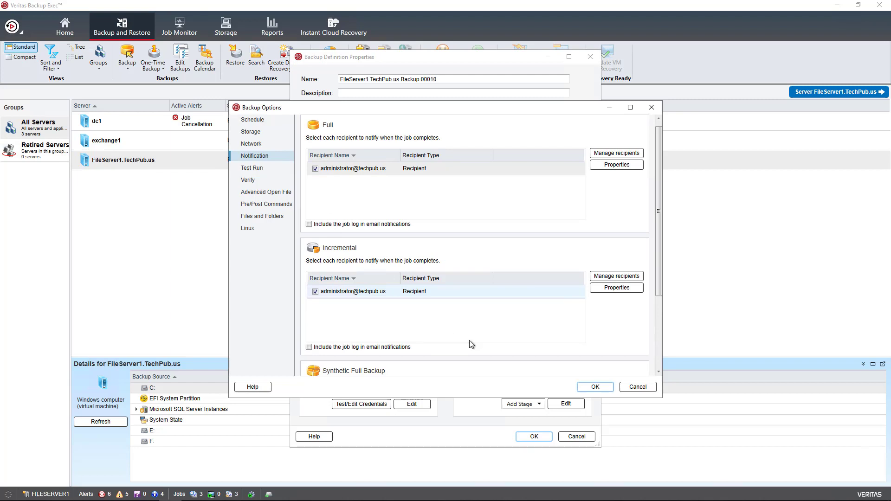
{"action": "left_click", "coordinate": [596, 386]}
{"action": "key", "text": "Return"}
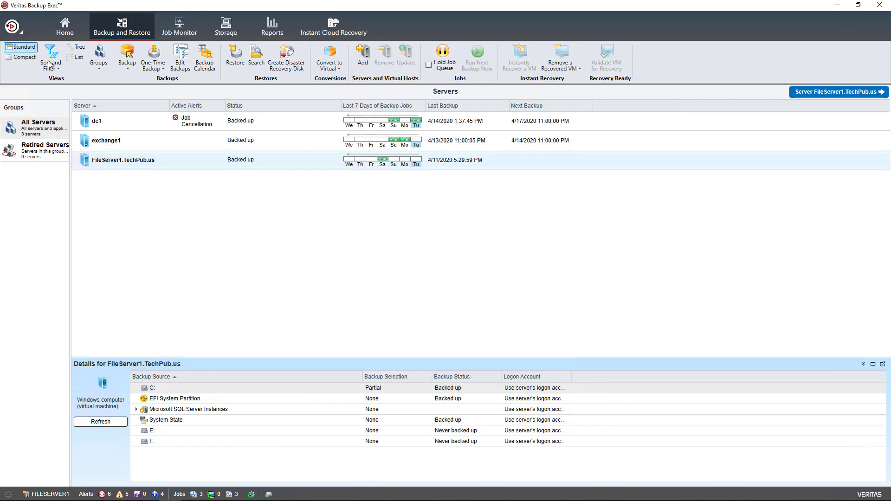
{"action": "left_click", "coordinate": [17, 26]}
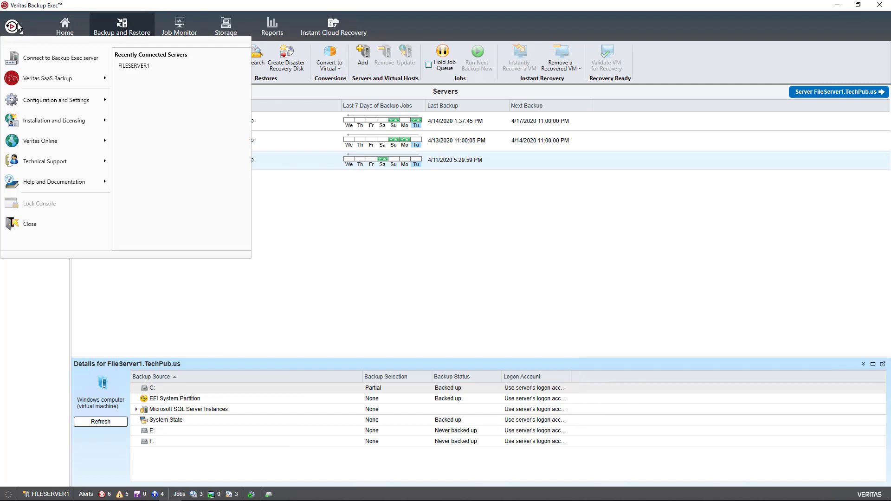
{"action": "mouse_move", "coordinate": [55, 100]}
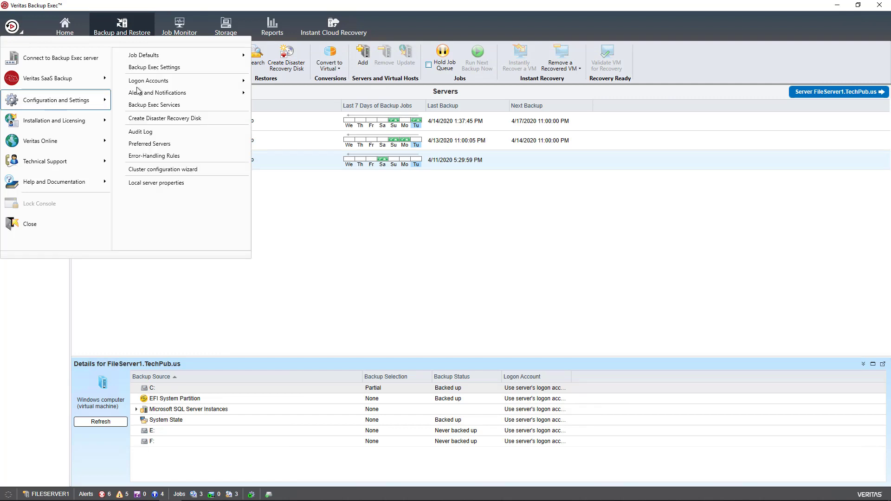
{"action": "mouse_move", "coordinate": [157, 93]}
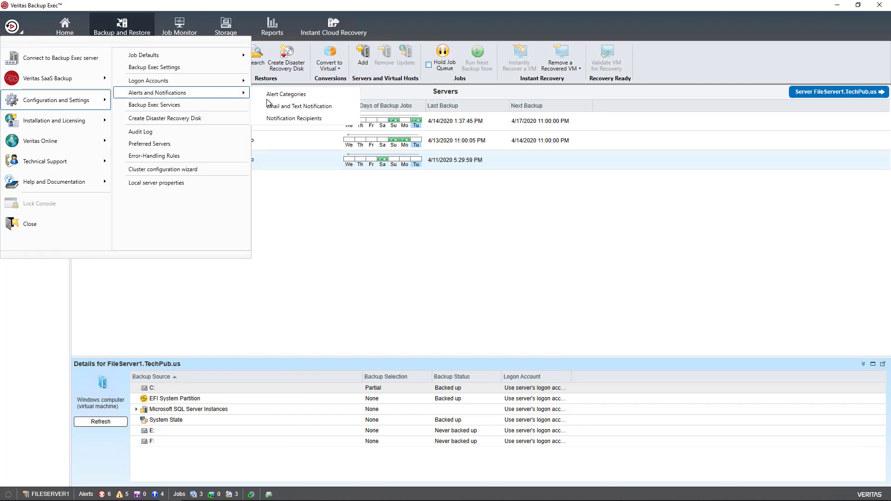
{"action": "left_click", "coordinate": [297, 107]}
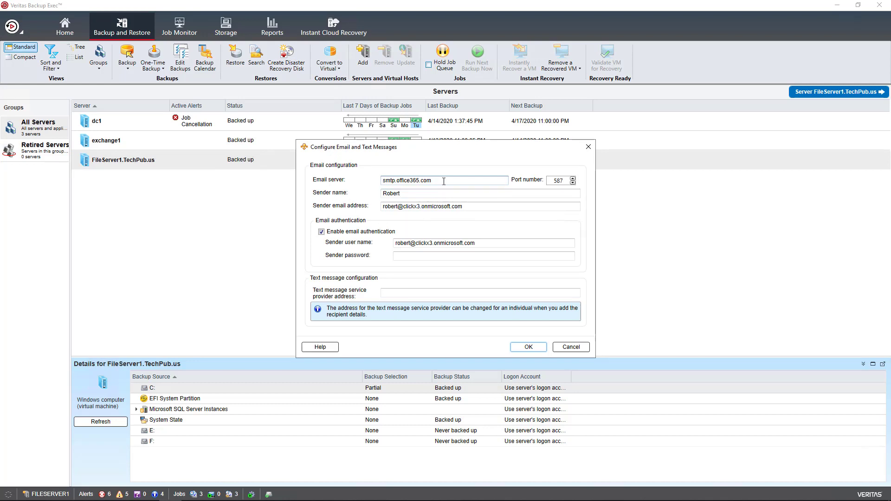
{"action": "left_click", "coordinate": [444, 182]}
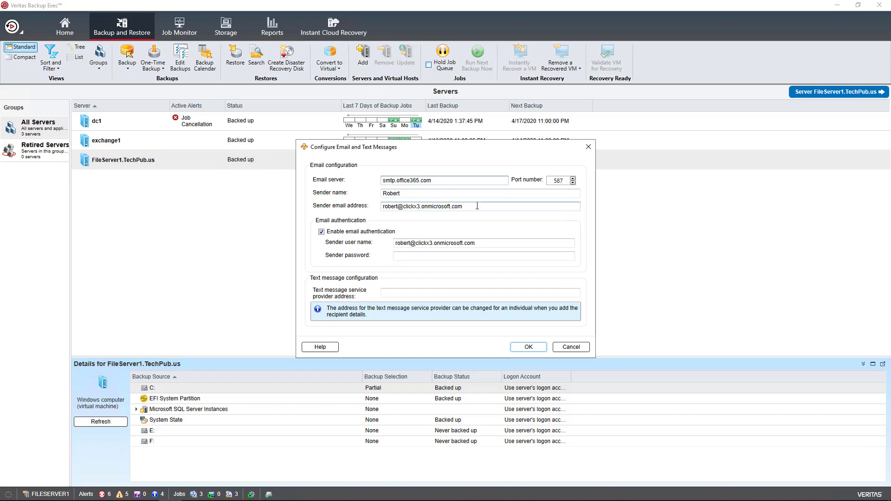
Step: Confirm the email server settings, then send the second recipient a test email and acknowledge it
{"action": "left_click", "coordinate": [520, 350]}
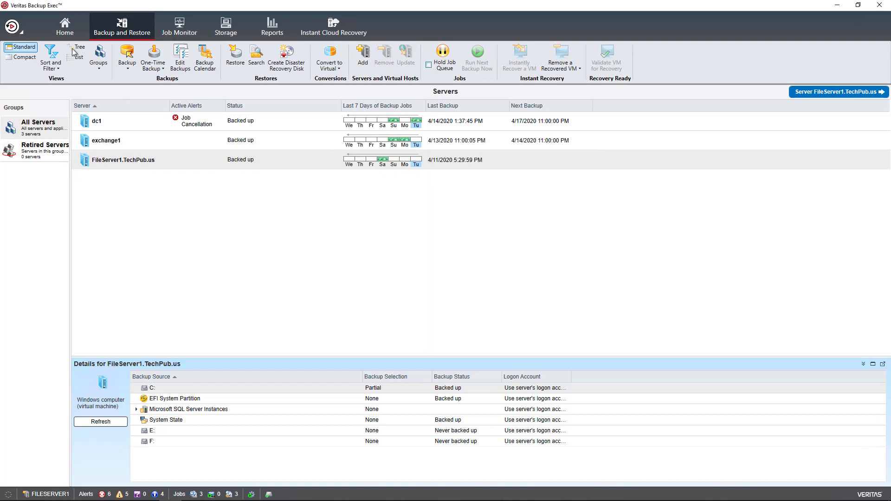
{"action": "left_click", "coordinate": [27, 27]}
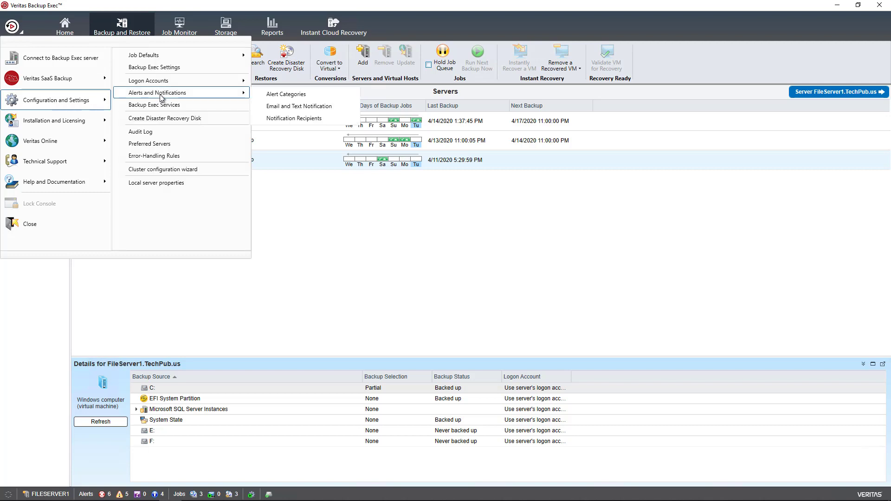
{"action": "mouse_move", "coordinate": [157, 93]}
{"action": "left_click", "coordinate": [290, 120]}
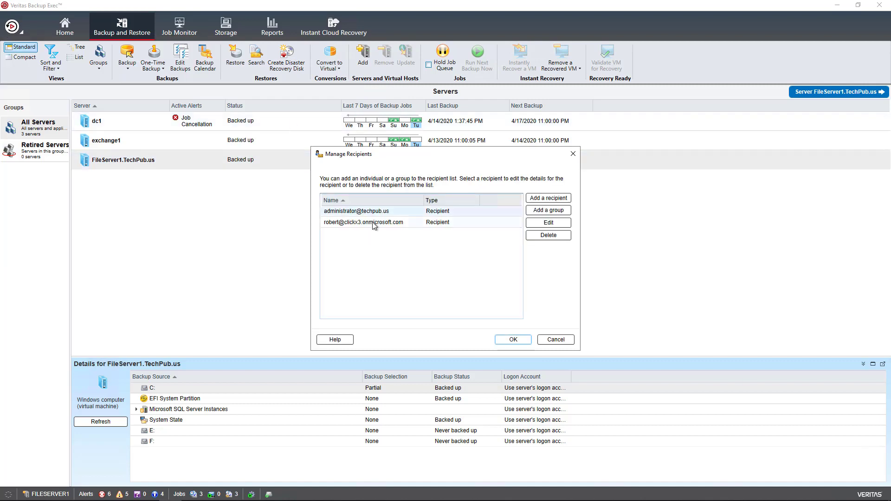
{"action": "left_click", "coordinate": [376, 224]}
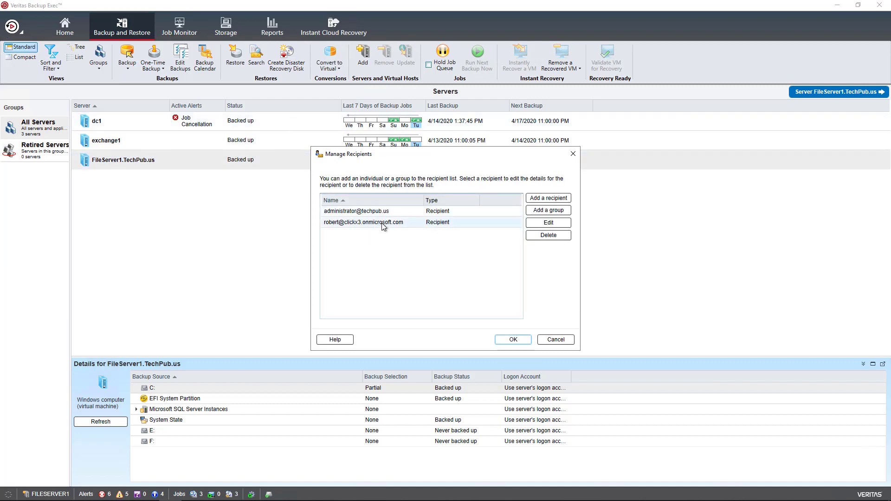
{"action": "left_click", "coordinate": [535, 225]}
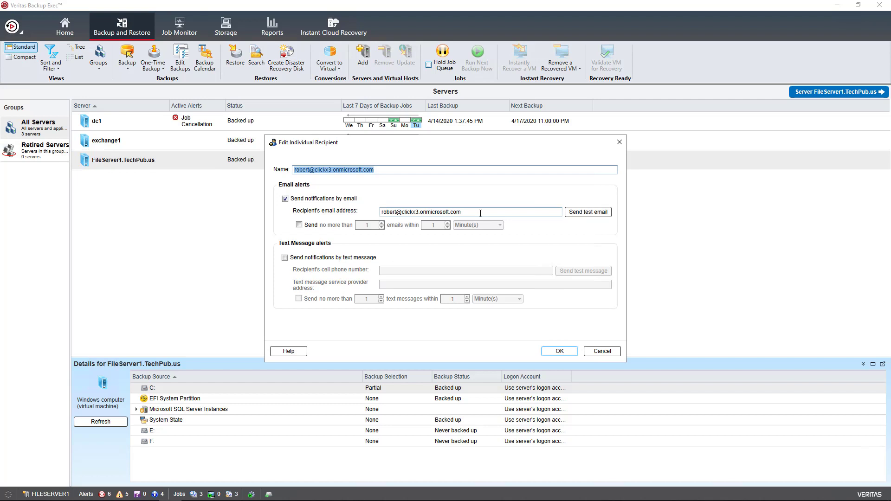
{"action": "left_click", "coordinate": [585, 212]}
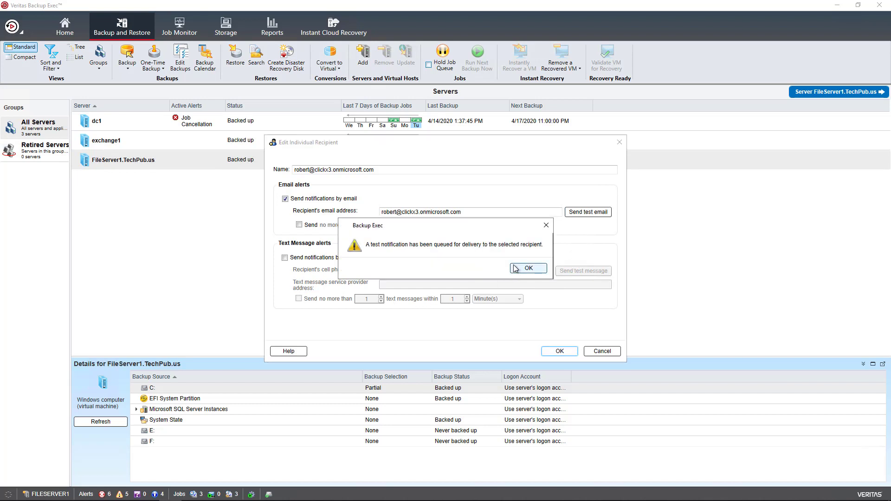
{"action": "left_click", "coordinate": [515, 270]}
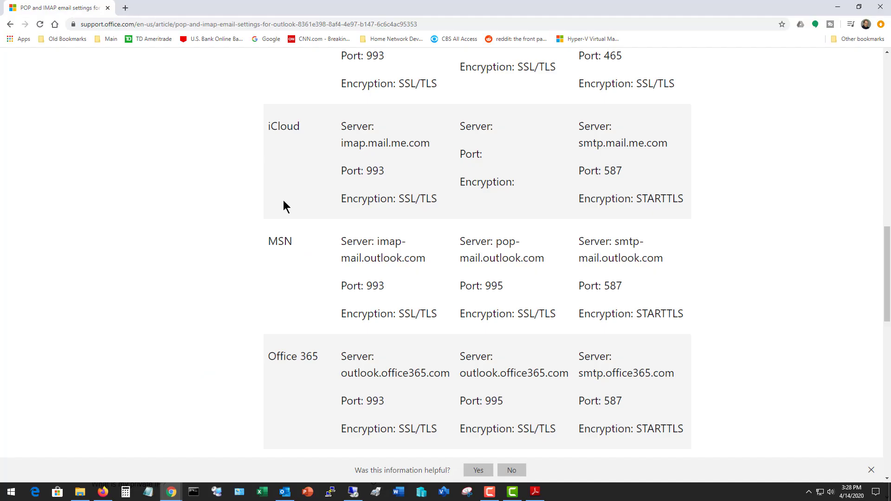
Step: Scroll to the provider settings table and highlight the Gmail, iCloud and MSN rows
{"action": "scroll", "coordinate": [283, 201], "scroll_direction": "up", "scroll_amount": 2}
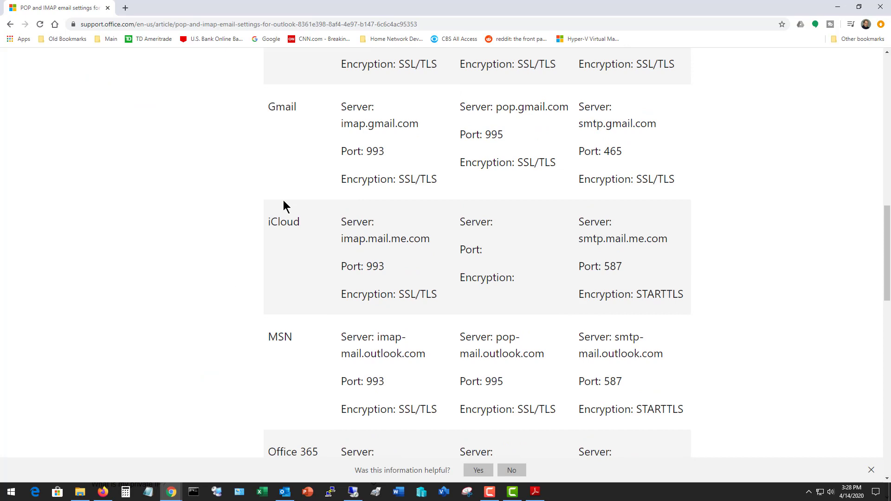
{"action": "scroll", "coordinate": [283, 201], "scroll_direction": "up", "scroll_amount": 1}
{"action": "scroll", "coordinate": [284, 201], "scroll_direction": "up", "scroll_amount": 1}
{"action": "scroll", "coordinate": [284, 201], "scroll_direction": "up", "scroll_amount": 1}
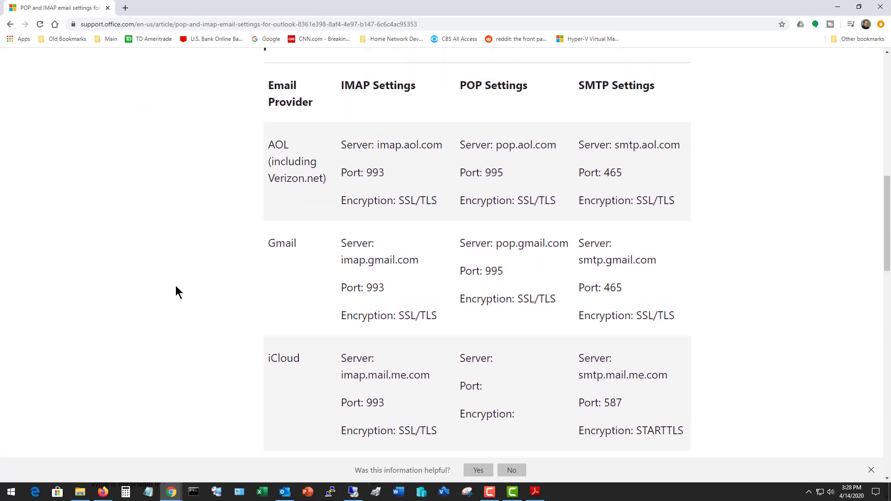
{"action": "scroll", "coordinate": [179, 286], "scroll_direction": "down", "scroll_amount": 1}
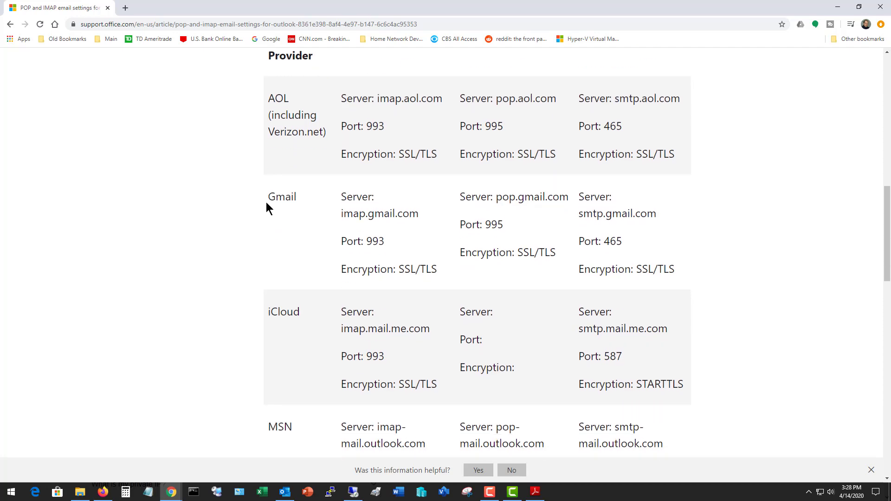
{"action": "left_click_drag", "start_coordinate": [266, 202], "coordinate": [704, 264]}
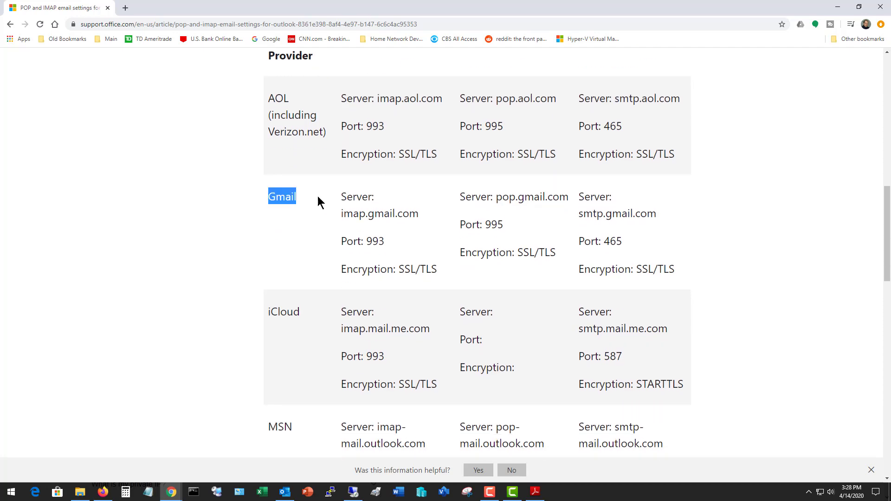
{"action": "left_click", "coordinate": [704, 261]}
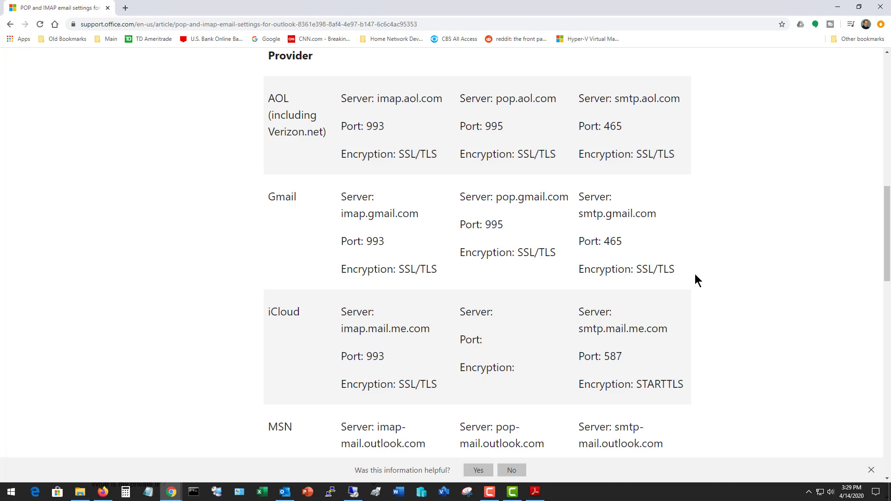
{"action": "scroll", "coordinate": [695, 279], "scroll_direction": "down", "scroll_amount": 1}
{"action": "scroll", "coordinate": [695, 278], "scroll_direction": "down", "scroll_amount": 2}
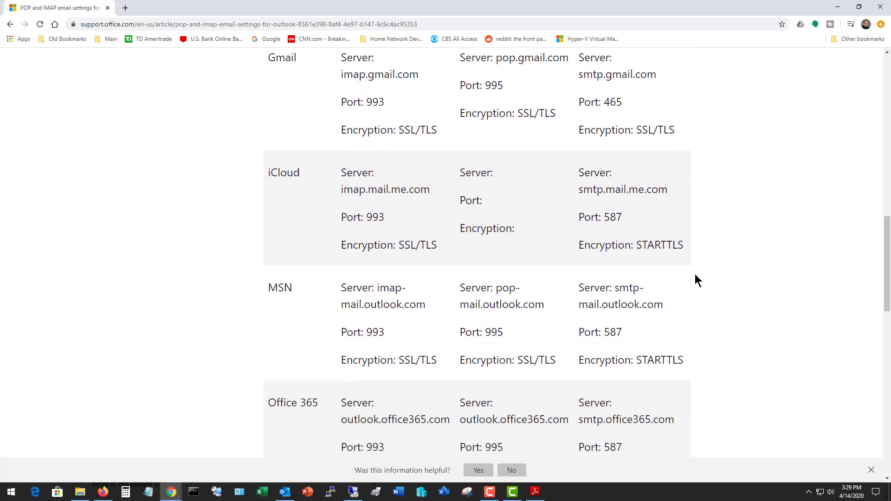
{"action": "scroll", "coordinate": [695, 278], "scroll_direction": "down", "scroll_amount": 2}
{"action": "scroll", "coordinate": [695, 276], "scroll_direction": "down", "scroll_amount": 1}
{"action": "scroll", "coordinate": [696, 276], "scroll_direction": "down", "scroll_amount": 1}
{"action": "scroll", "coordinate": [695, 275], "scroll_direction": "down", "scroll_amount": 2}
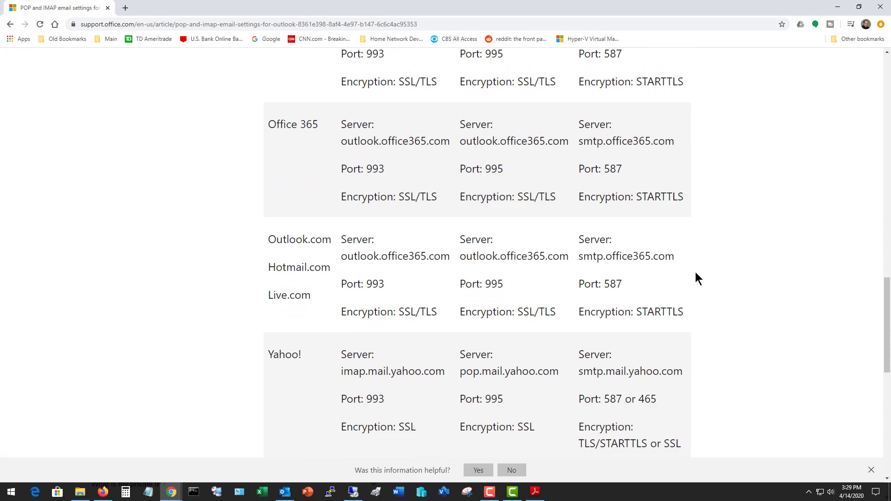
{"action": "scroll", "coordinate": [709, 263], "scroll_direction": "up", "scroll_amount": 6}
{"action": "scroll", "coordinate": [710, 260], "scroll_direction": "up", "scroll_amount": 7}
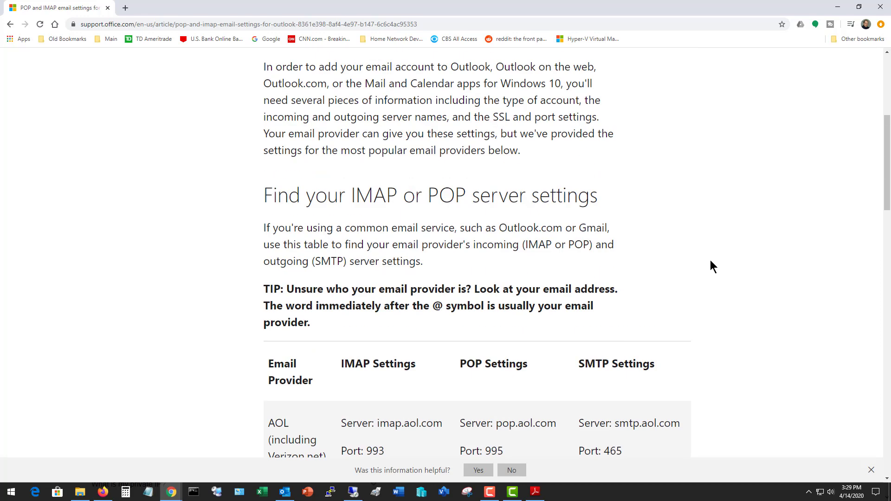
{"action": "scroll", "coordinate": [711, 260], "scroll_direction": "up", "scroll_amount": 4}
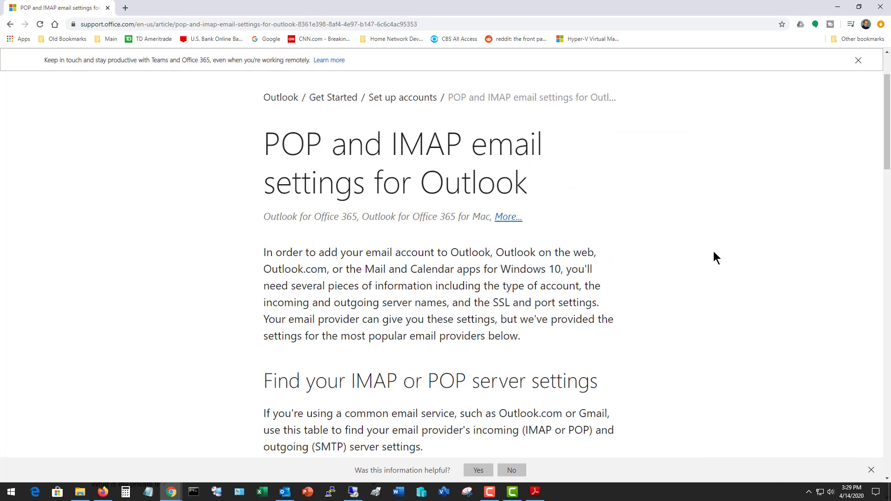
{"action": "scroll", "coordinate": [715, 265], "scroll_direction": "down", "scroll_amount": 7}
{"action": "scroll", "coordinate": [716, 269], "scroll_direction": "down", "scroll_amount": 4}
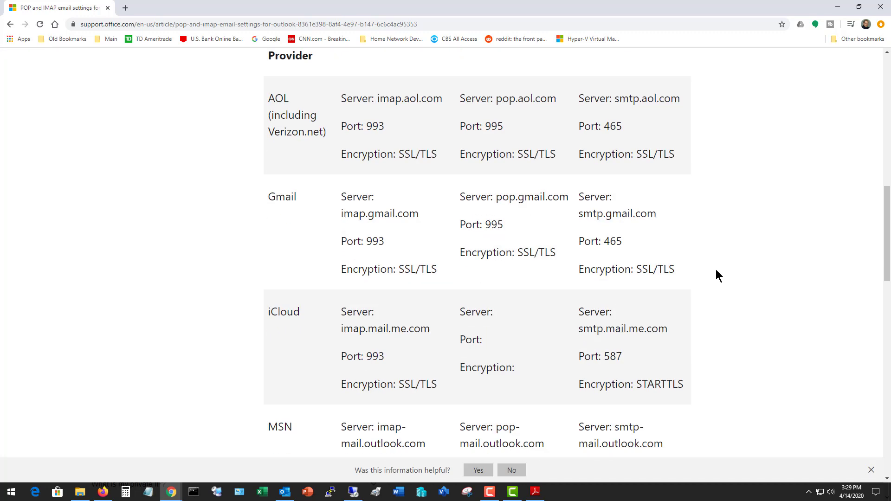